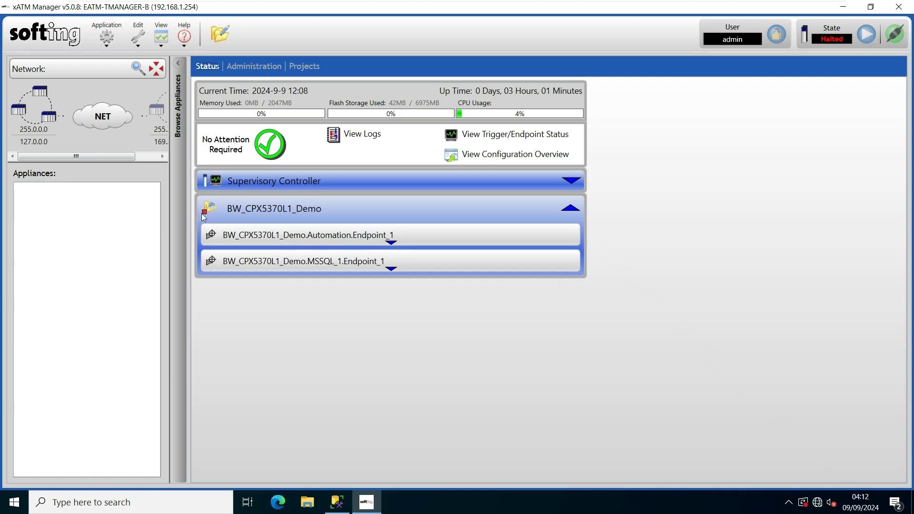
- Create a new project named module_demo and open it for editing
click(268, 68)
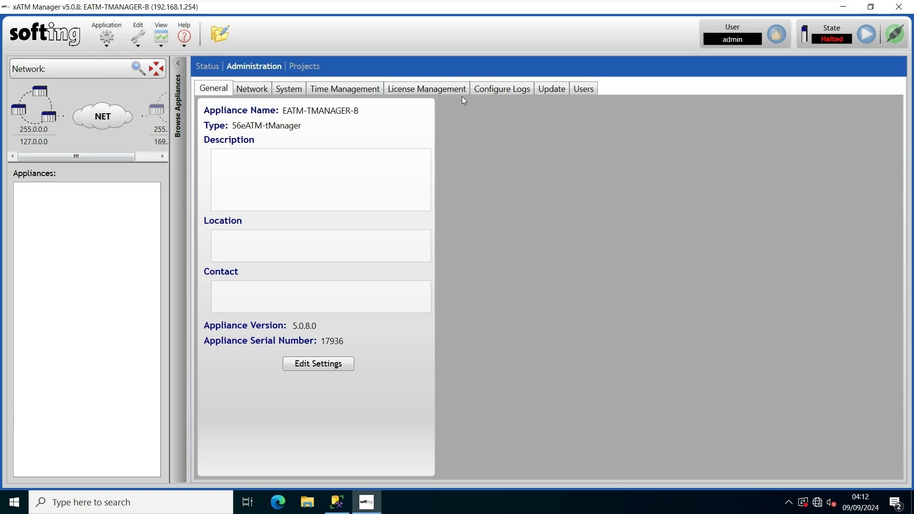
click(305, 67)
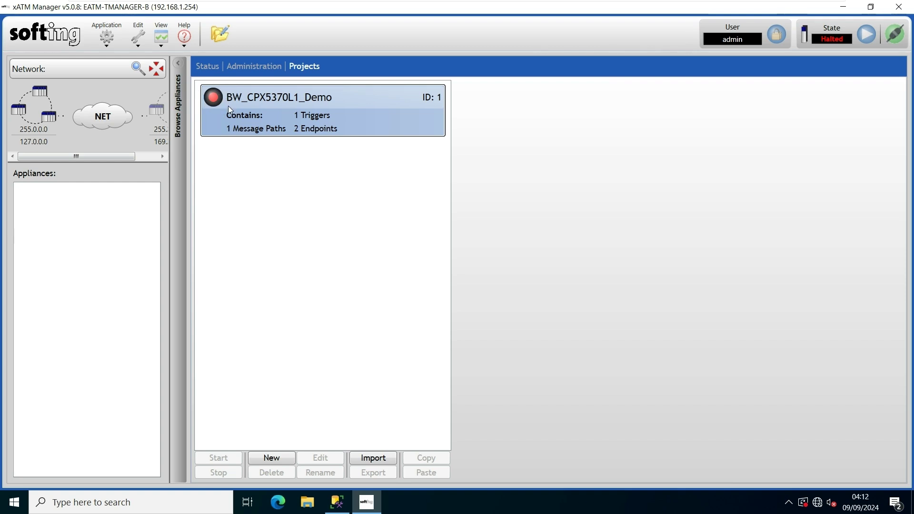
click(276, 459)
text(module_demo)
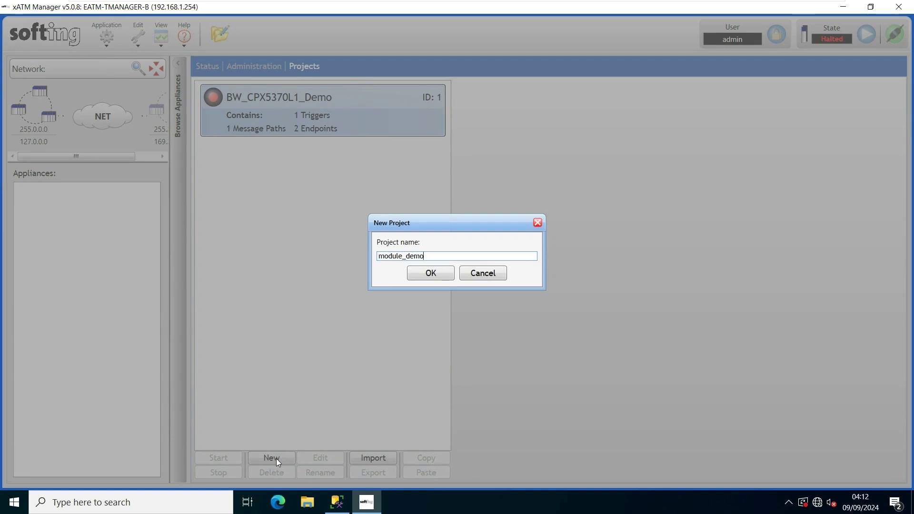
click(430, 274)
click(303, 161)
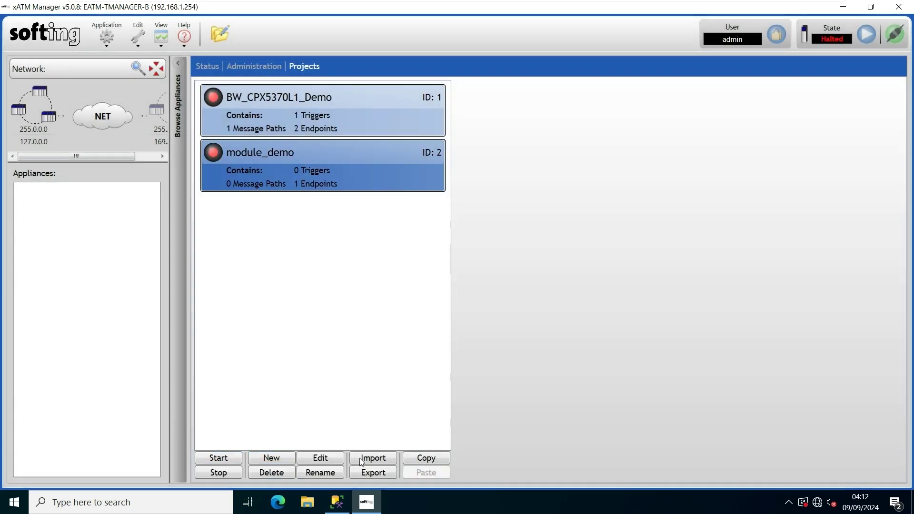
click(319, 458)
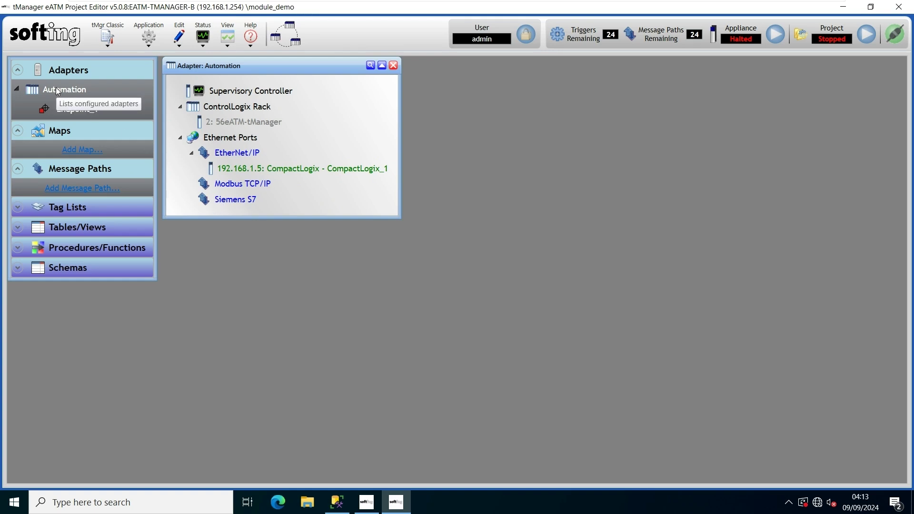
- Start a new MSSQL adapter with host 192.168.1.199 and database name tmanager
right_click(80, 92)
mouse_move(127, 98)
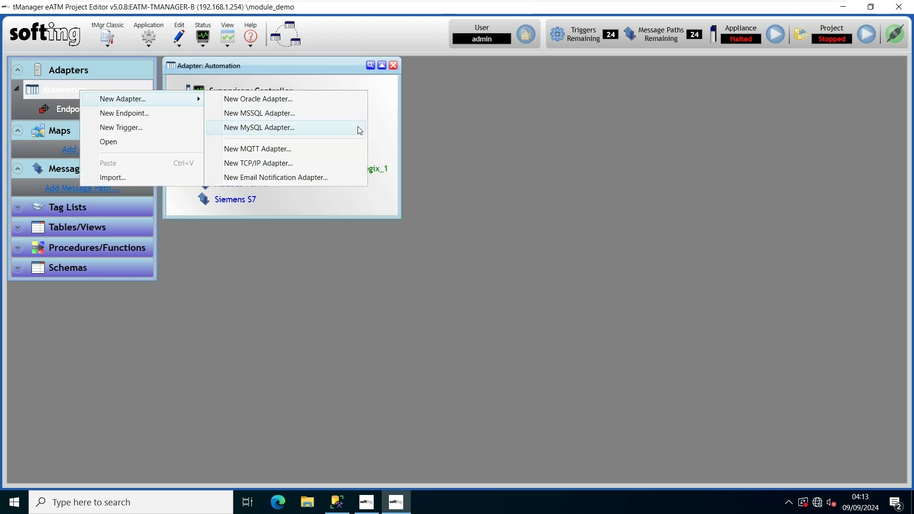
click(310, 115)
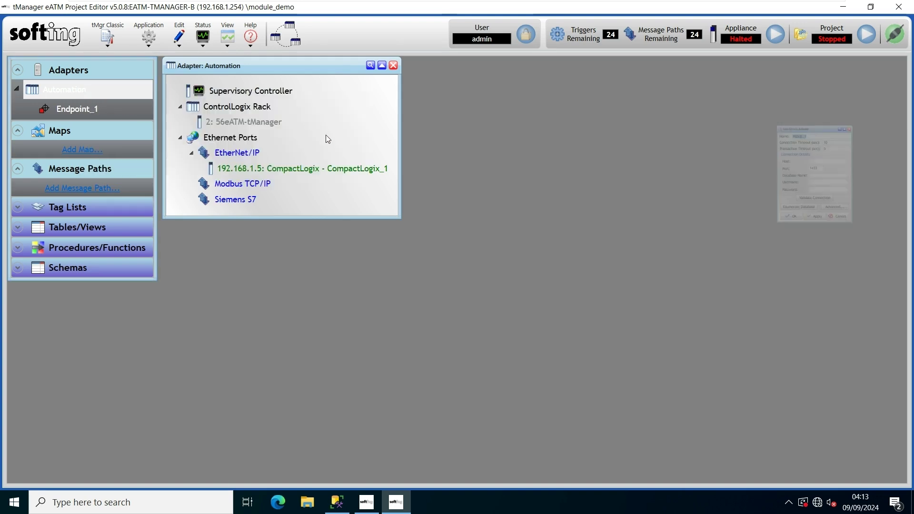
drag(779, 70, 681, 71)
click(738, 143)
text(192.168.1.199)
click(749, 179)
text(tmanager)
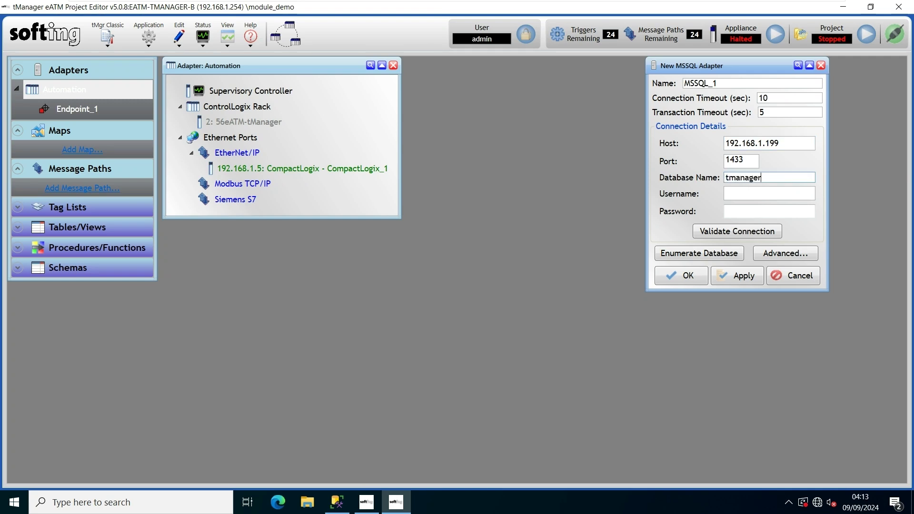
- Enter the username sa and the database password for the MSSQL adapter, and validate the connection
click(738, 190)
text(sa)
click(748, 212)
text(•••••••••)
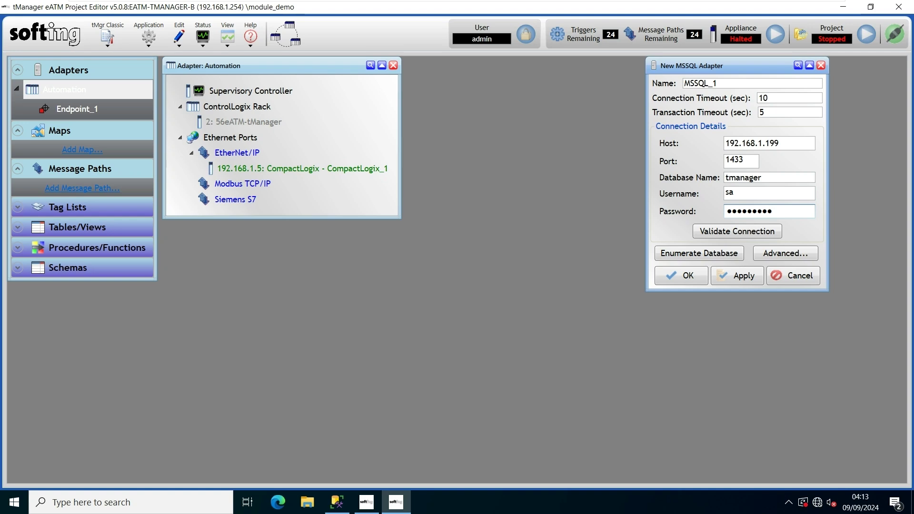
click(741, 232)
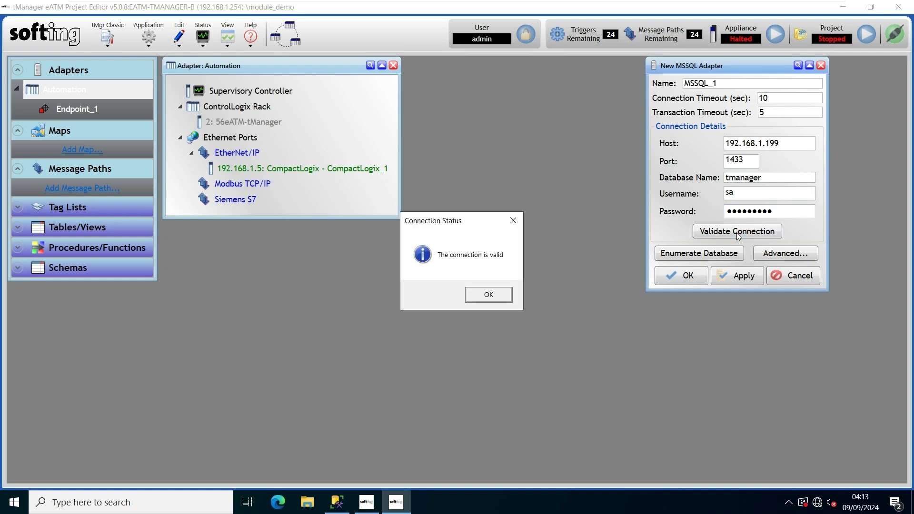
click(490, 295)
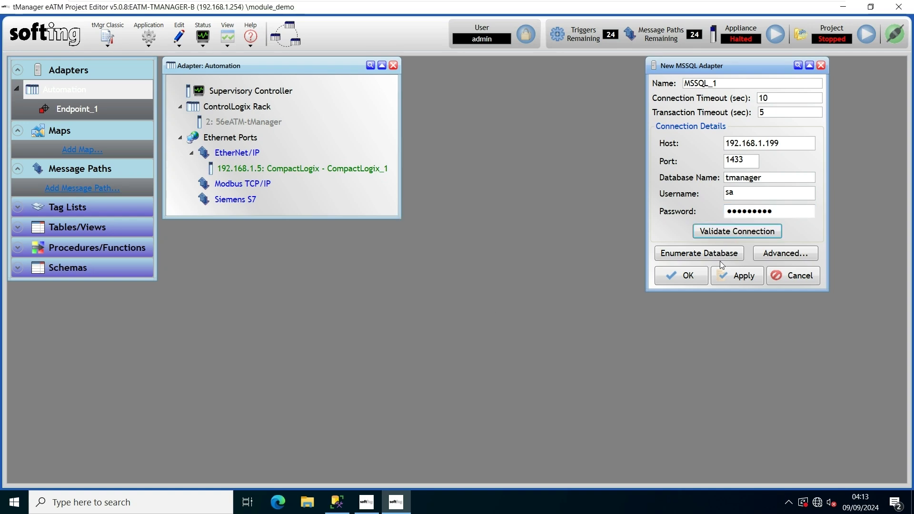
- Save the adapter and enumerate its database, including the dbo schema and the table [dbo].bradtest_table1
click(687, 257)
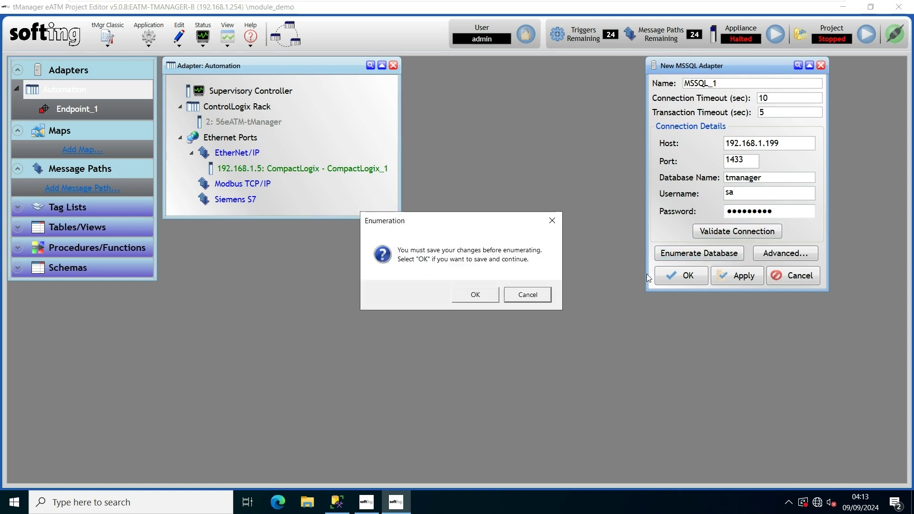
click(476, 297)
click(688, 112)
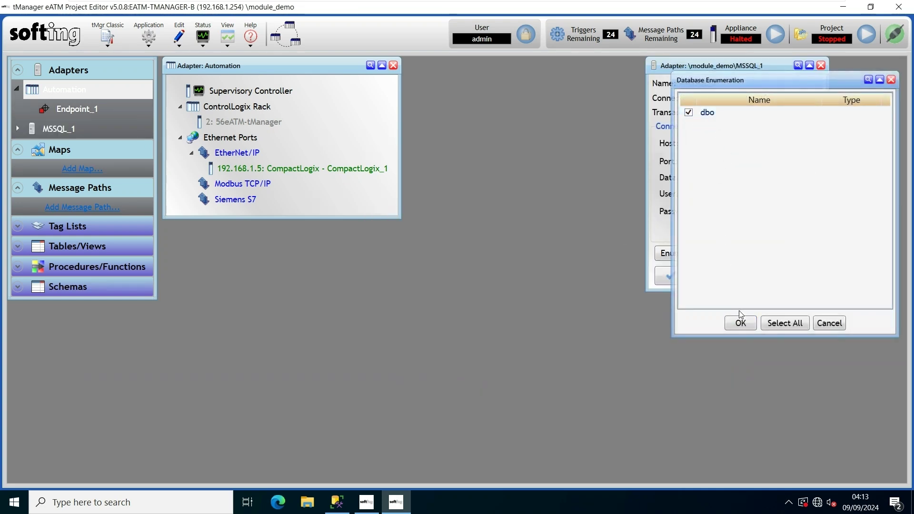
click(753, 325)
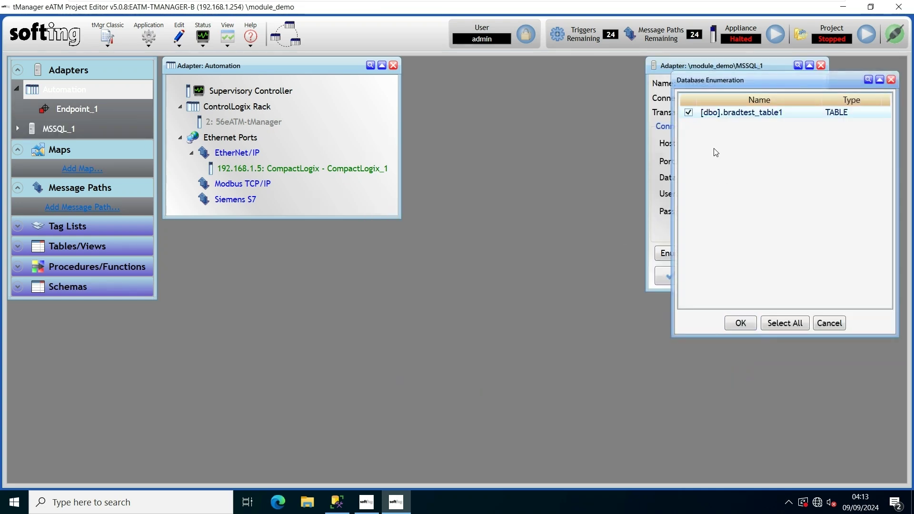
click(741, 324)
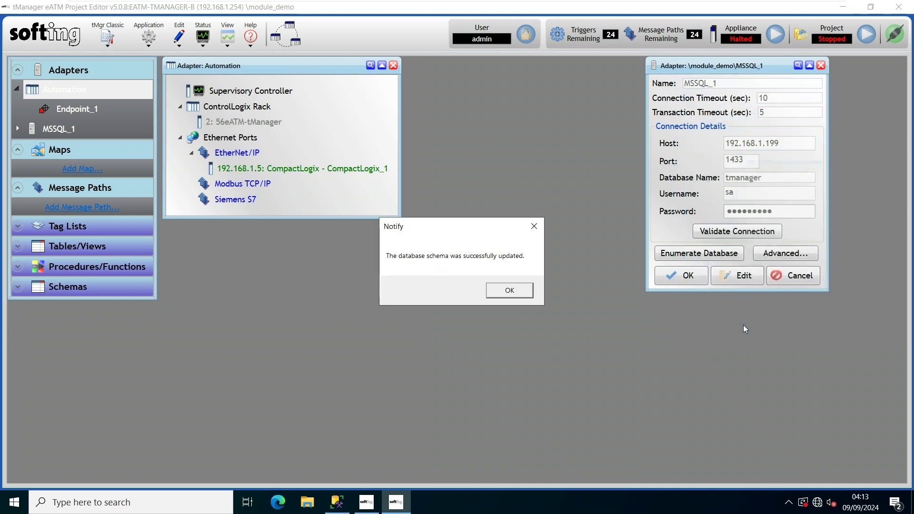
click(518, 296)
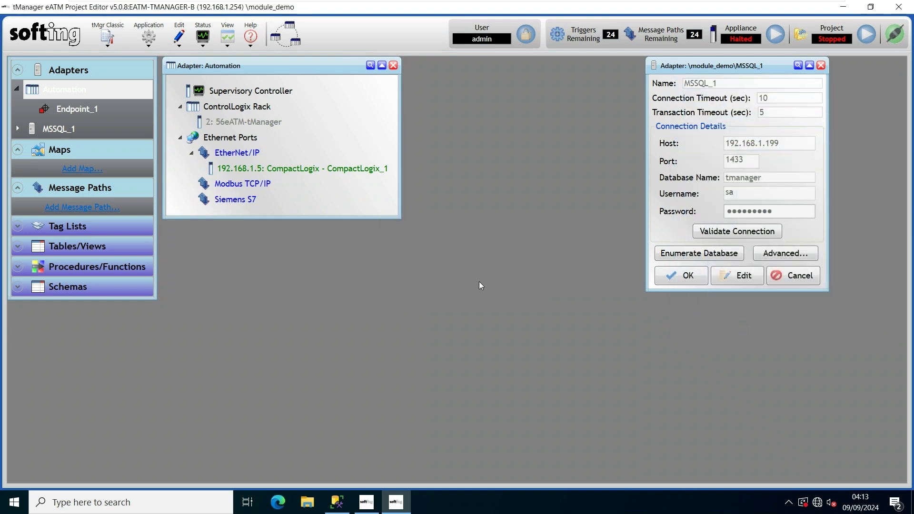
- Start a new DB Insert message path and assign Endpoint_1 of MSSQL_1 as its database endpoint
click(84, 210)
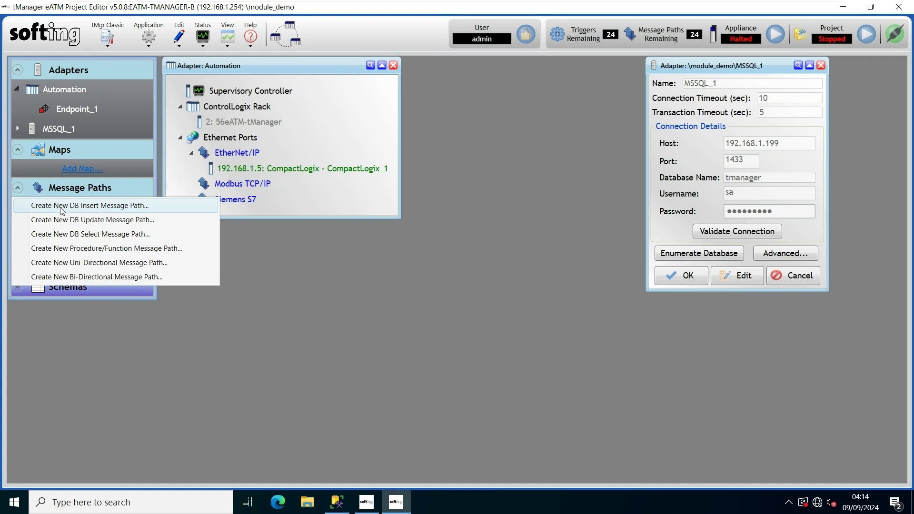
click(123, 208)
drag(307, 65, 388, 228)
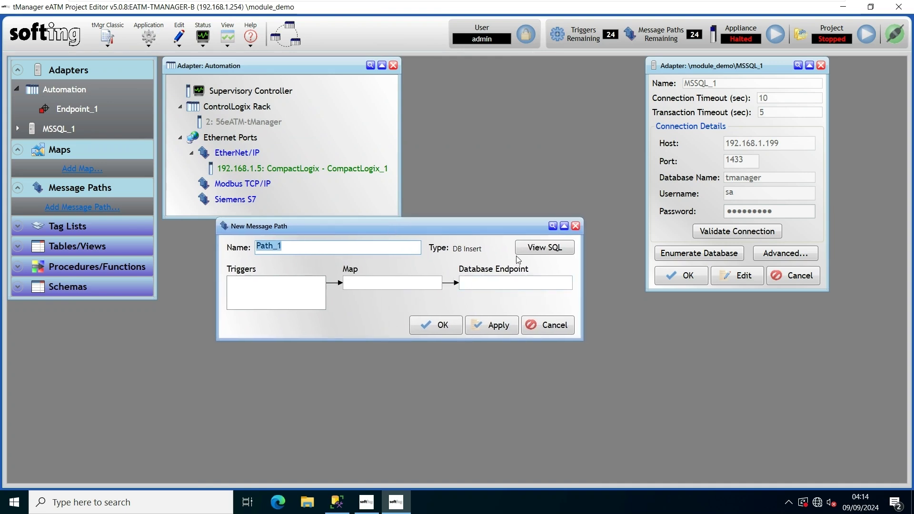
click(18, 128)
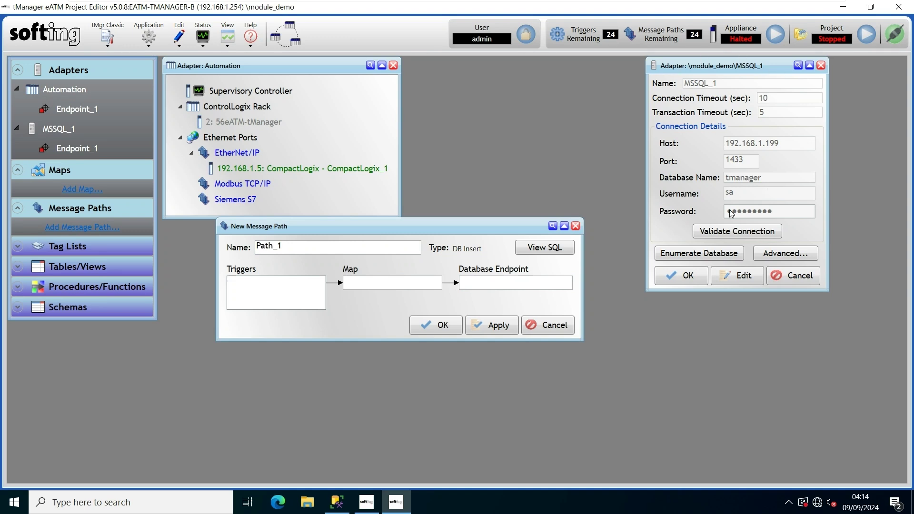
drag(71, 149, 533, 284)
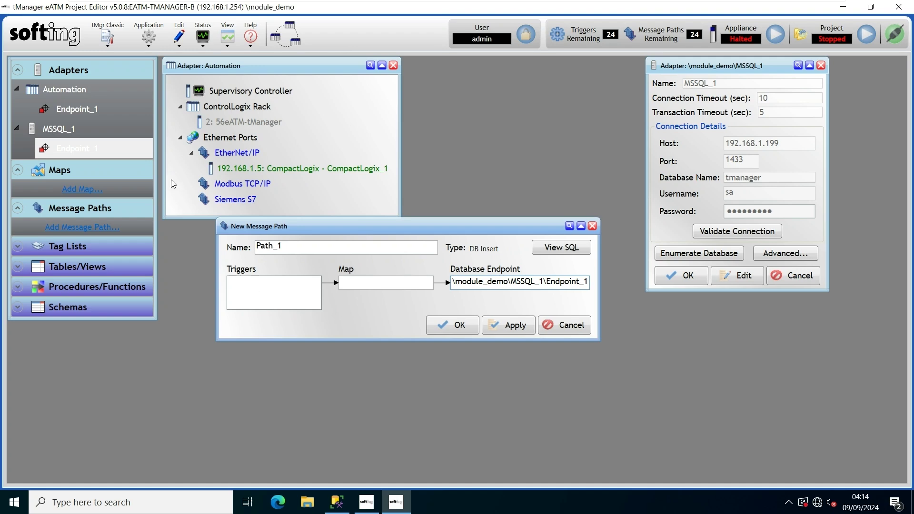
- Create an Automation trigger with the CompactLogix_1 tag Counter7Value as its variable, and add it to the message path's triggers
right_click(73, 89)
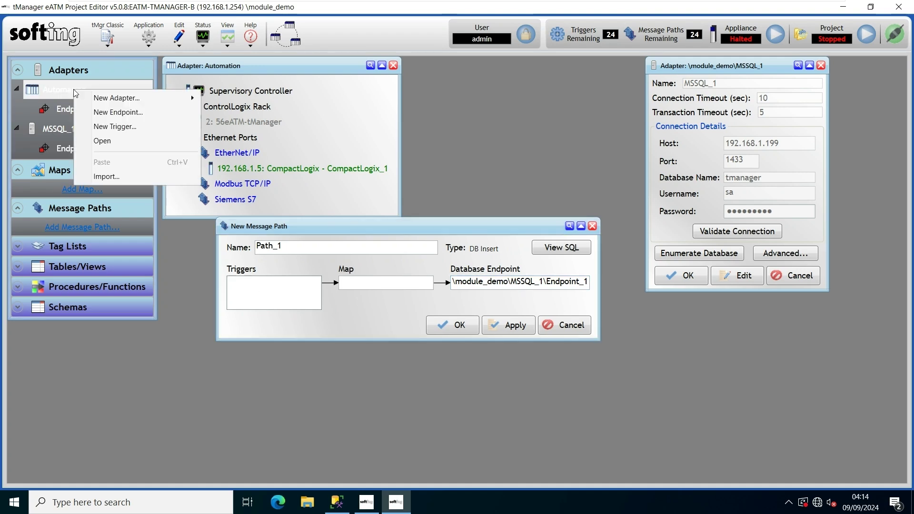
click(117, 126)
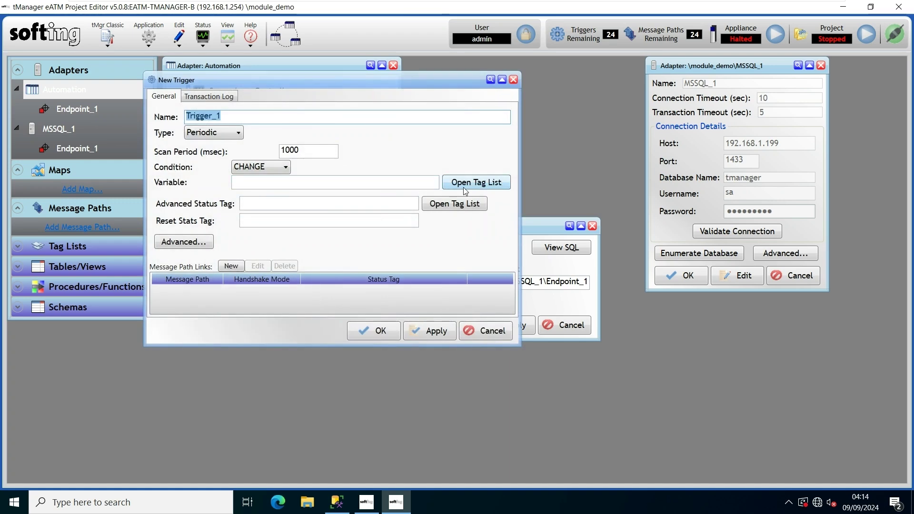
click(465, 184)
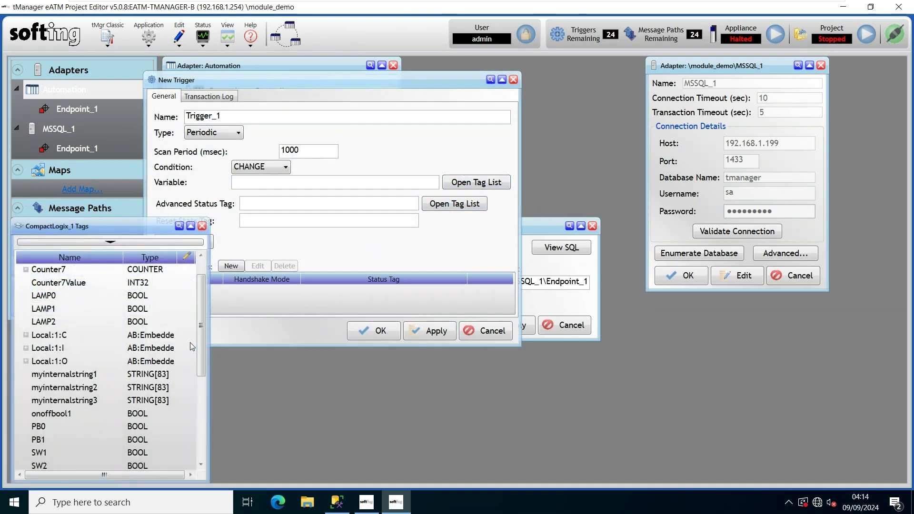
scroll(199, 341, down, 2)
scroll(202, 335, up, 2)
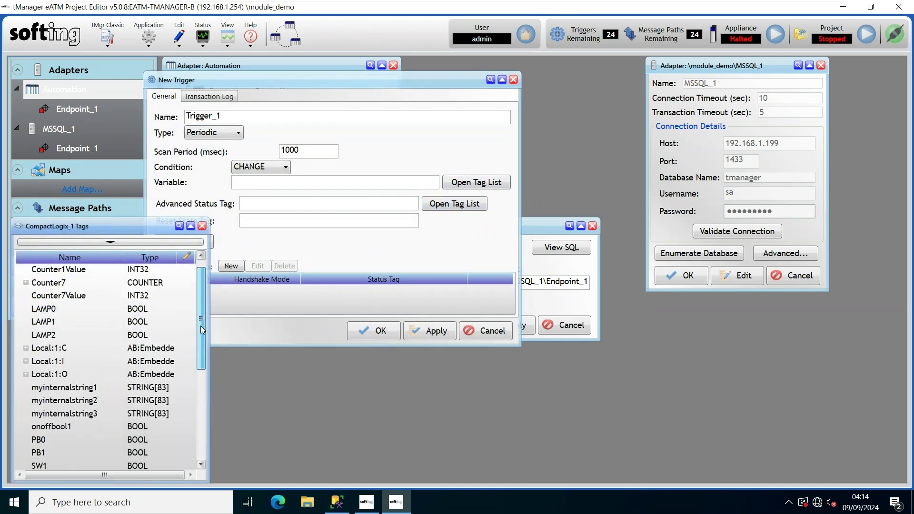
click(71, 296)
drag(71, 297, 249, 190)
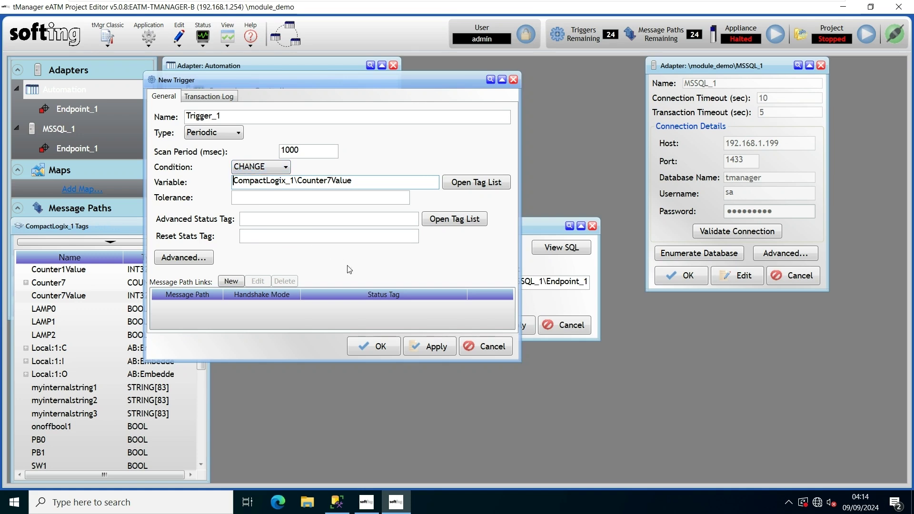
click(377, 350)
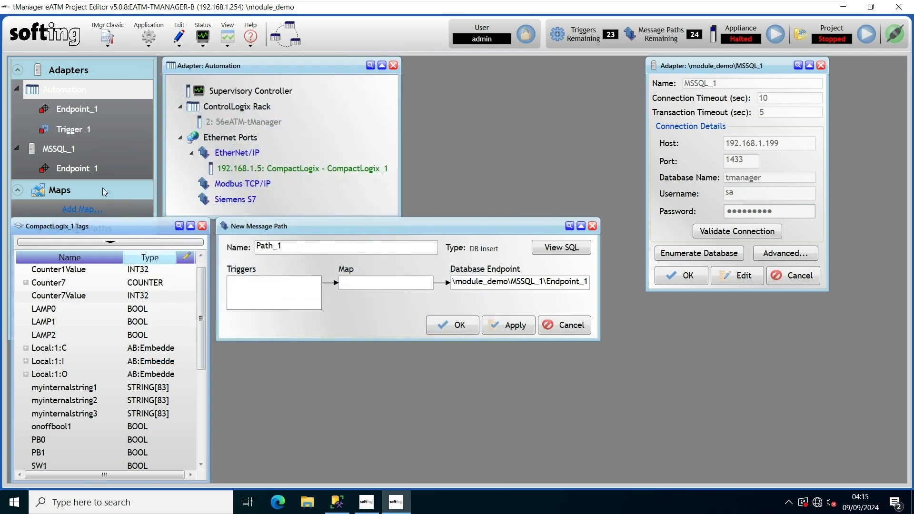
drag(73, 131, 269, 296)
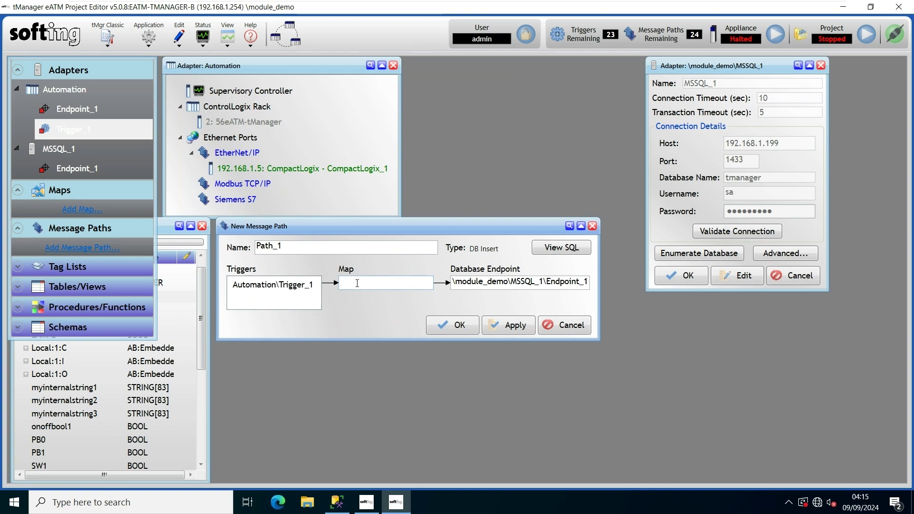
- Start a new unidirectional map, enlarge its window, and show the CompactLogix_1 tags for the input schema
click(84, 214)
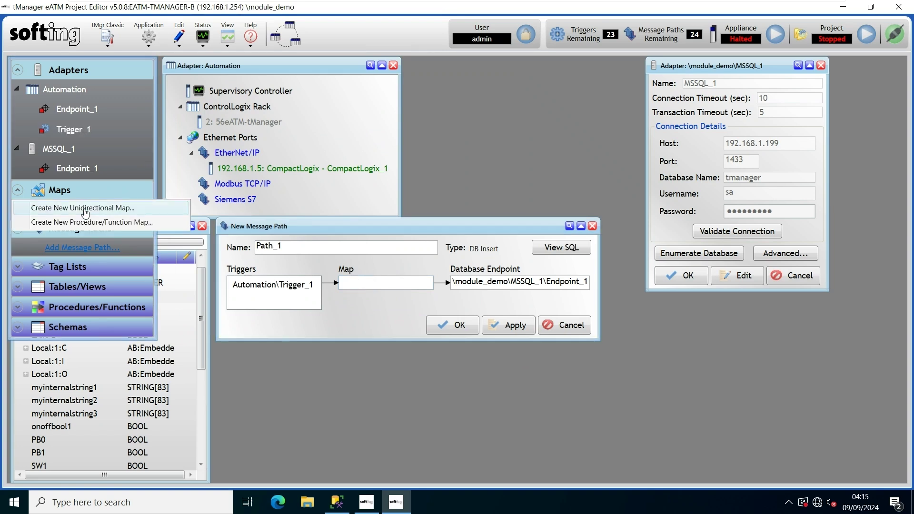
click(84, 212)
drag(342, 93, 474, 64)
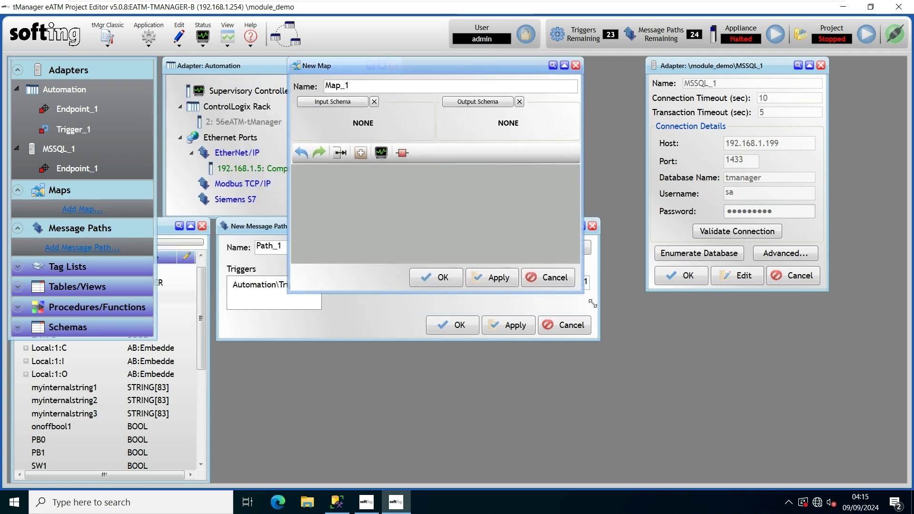
drag(588, 298, 649, 347)
drag(290, 344, 218, 406)
click(289, 101)
mouse_move(310, 113)
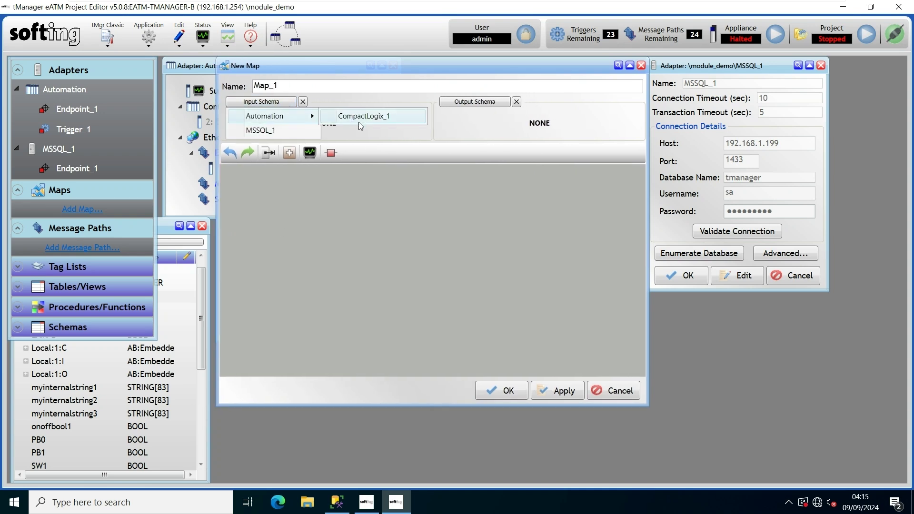
click(360, 119)
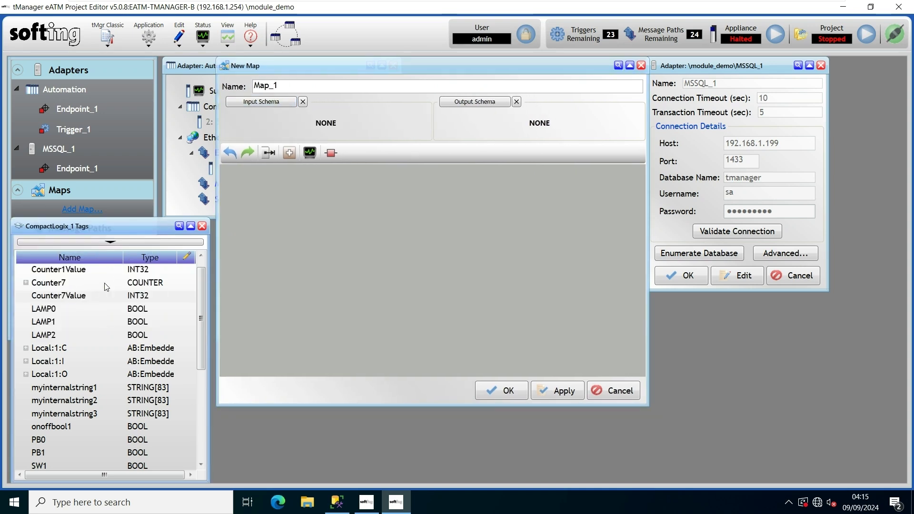
- Copy the complete [dbo].bradtest_table1 schema from MSSQL_1 into the map as its output schema
click(492, 101)
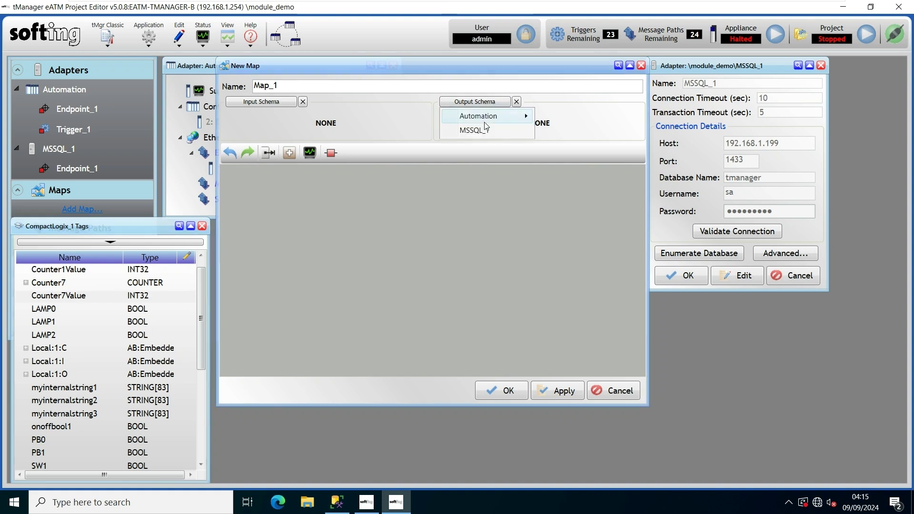
click(473, 134)
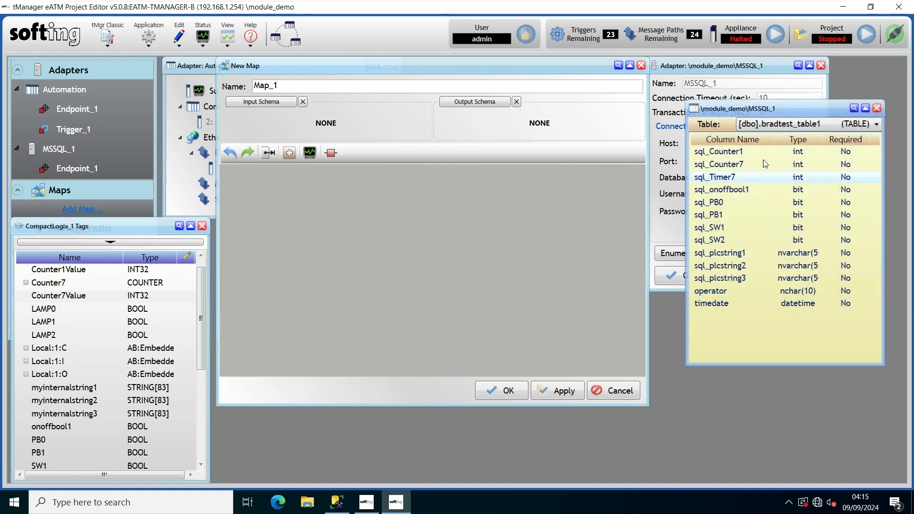
drag(710, 152, 582, 170)
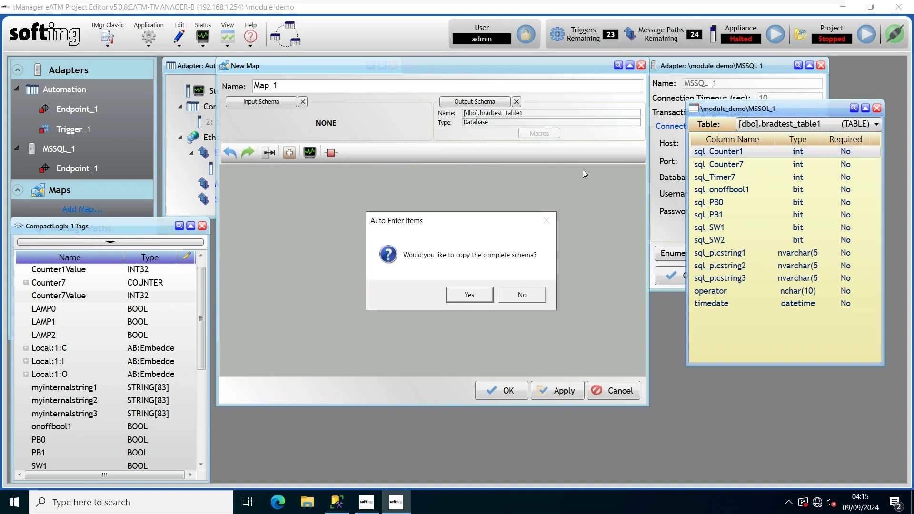
click(465, 297)
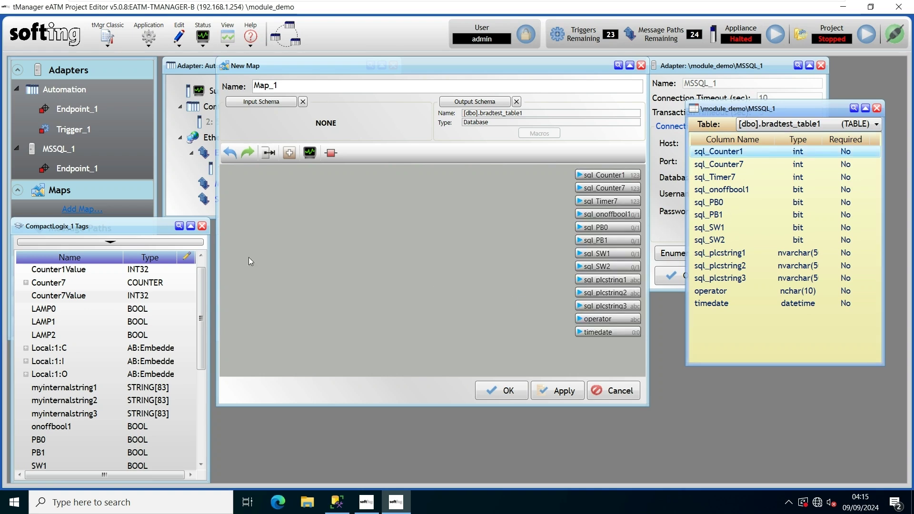
- Add the CompactLogix_1 tags Counter1Value, Counter7Value and Timer7Value to the map's input schema
drag(160, 227, 166, 125)
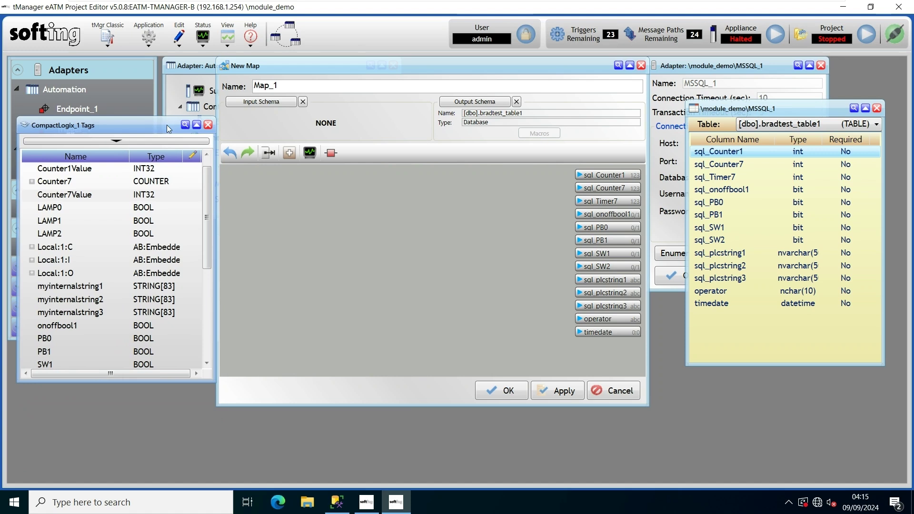
drag(92, 172, 233, 177)
drag(95, 198, 251, 189)
scroll(87, 257, down, 2)
scroll(88, 258, down, 2)
drag(79, 314, 241, 210)
- Add the boolean tags onoffbool1, PB0, PB1, SW1 and SW2 to the map's input schema
scroll(98, 273, up, 1)
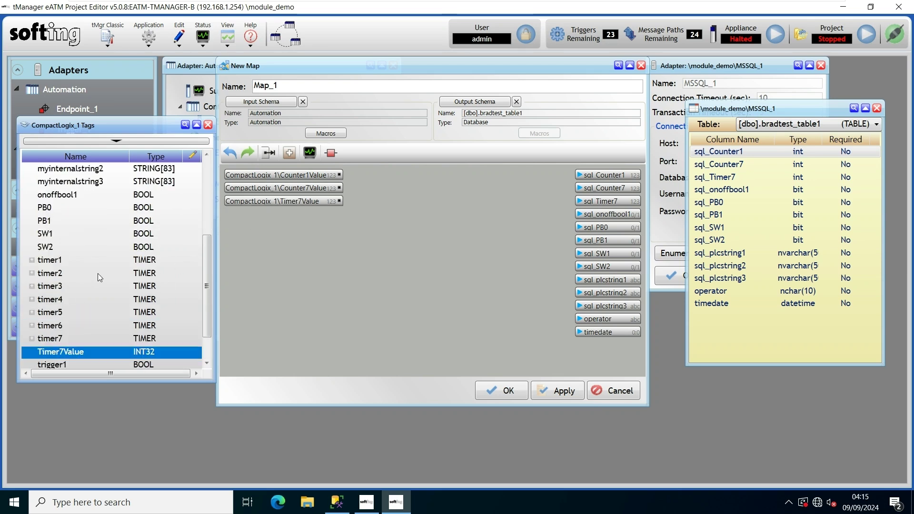
scroll(99, 273, up, 1)
drag(71, 233, 240, 229)
drag(103, 261, 235, 245)
drag(83, 273, 238, 257)
drag(119, 286, 239, 271)
- Add the string tags myinternalstring1, myinternalstring2 and myinternalstring3 to the map's input schema
scroll(70, 300, down, 2)
scroll(71, 301, up, 4)
drag(71, 272, 240, 280)
drag(71, 286, 240, 292)
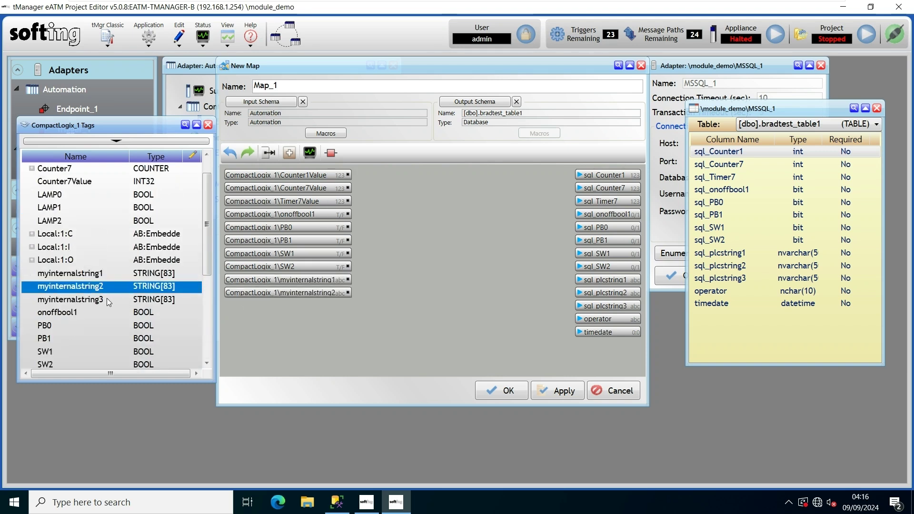
drag(110, 301, 243, 306)
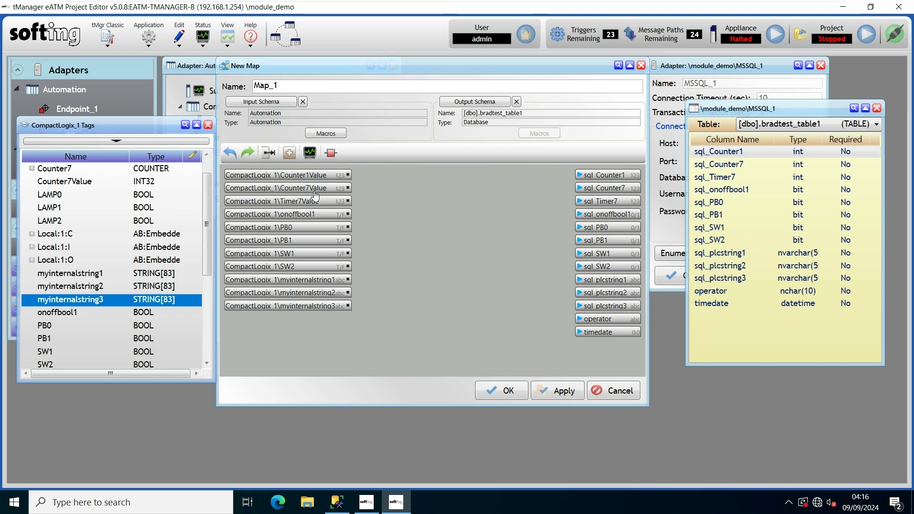
- Add a constant containing the operator's name and a TIMESTAMP macro to the end of the map's inputs
click(293, 154)
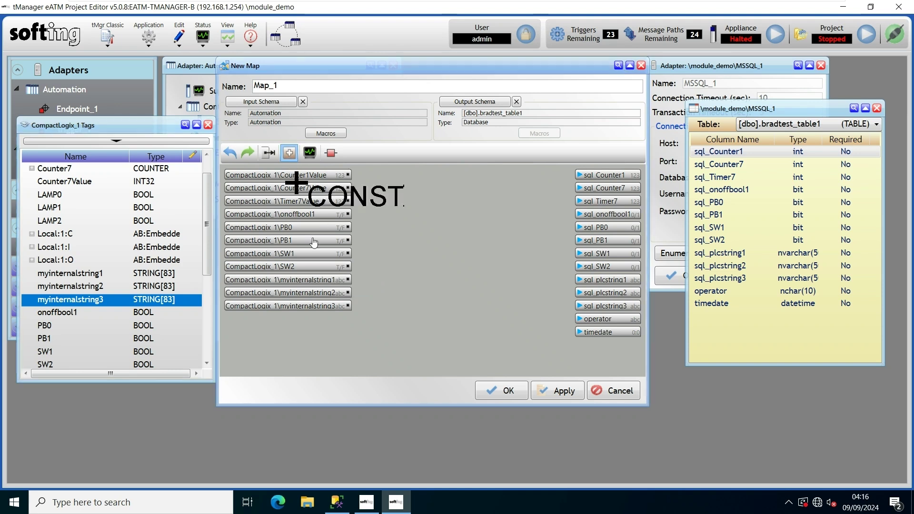
click(265, 316)
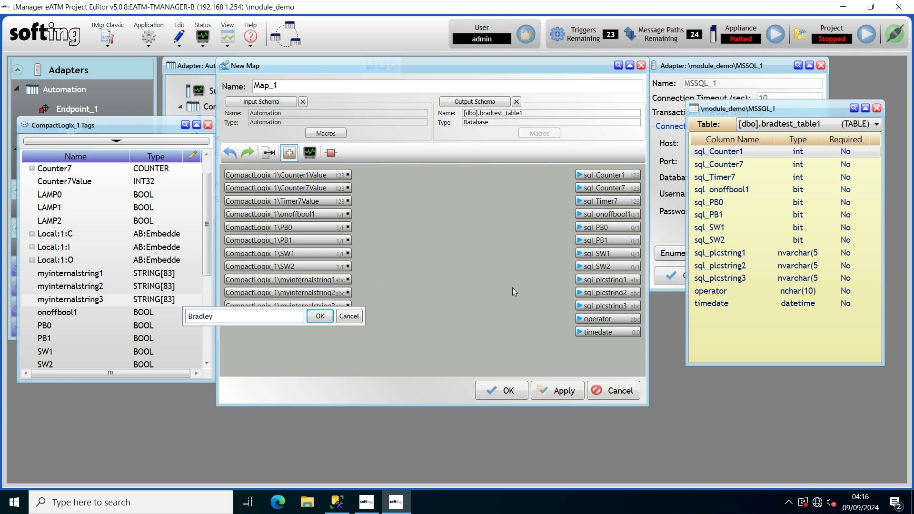
click(318, 316)
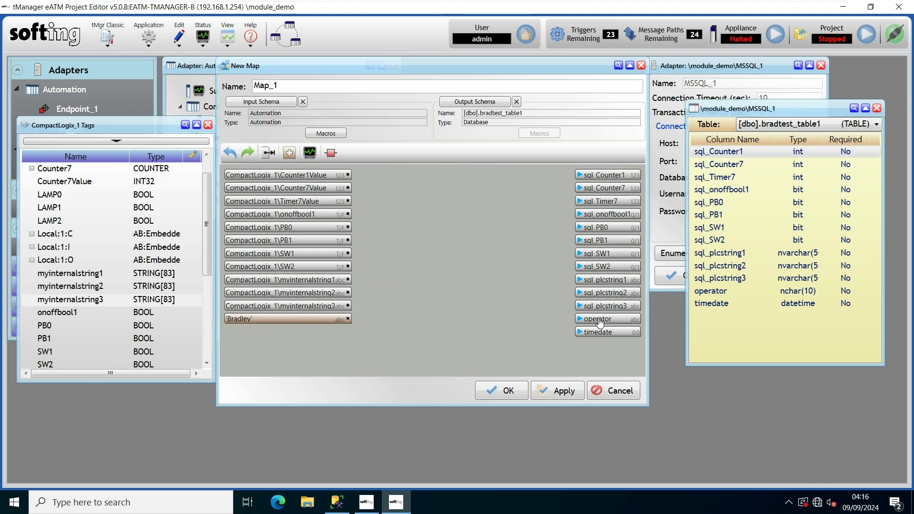
click(326, 134)
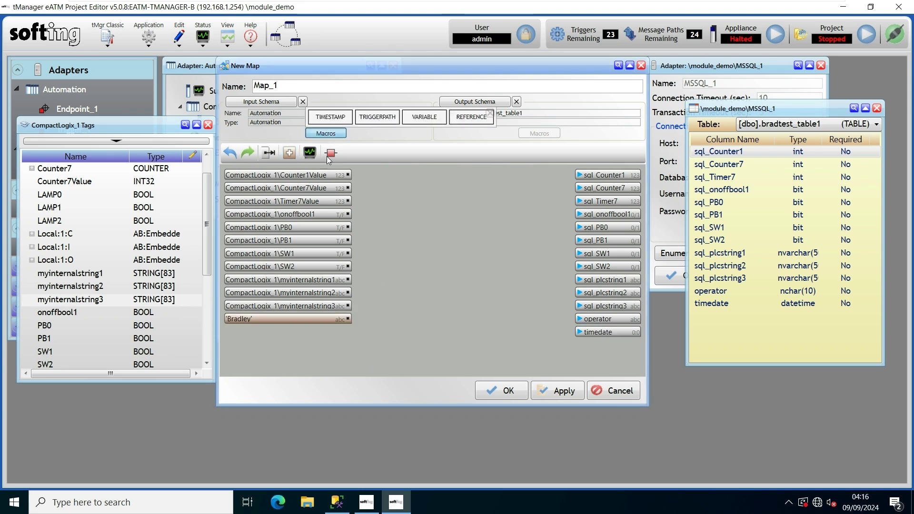
drag(327, 116, 306, 335)
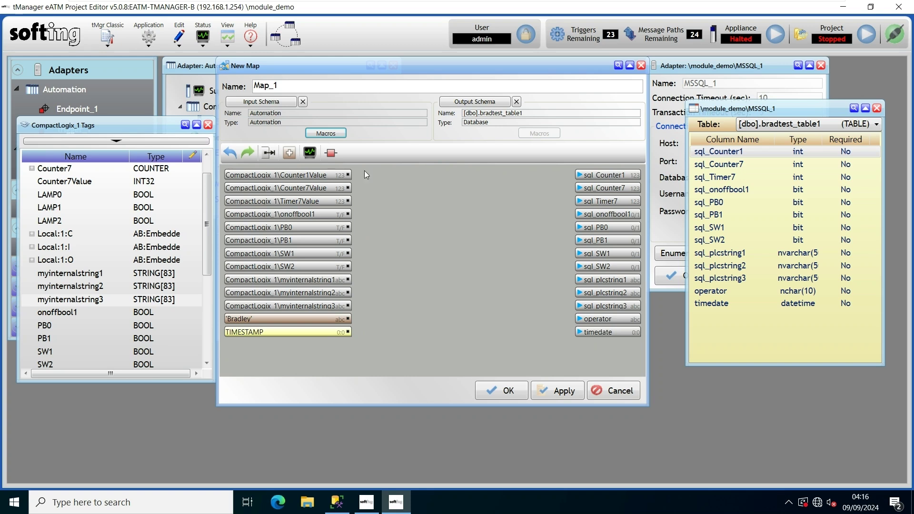
- Link Counter1Value to sql_Counter1, auto-map the remaining inputs to their table columns, and save Map_1
drag(348, 175, 581, 178)
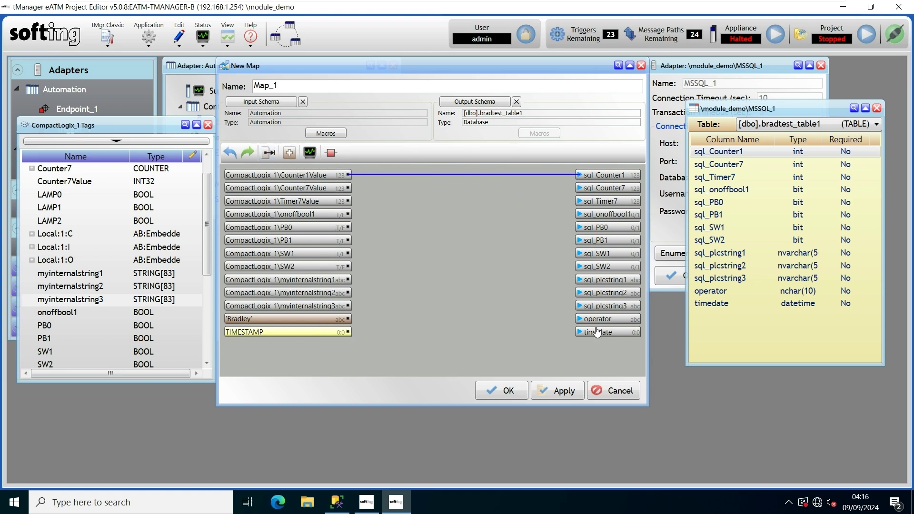
click(268, 154)
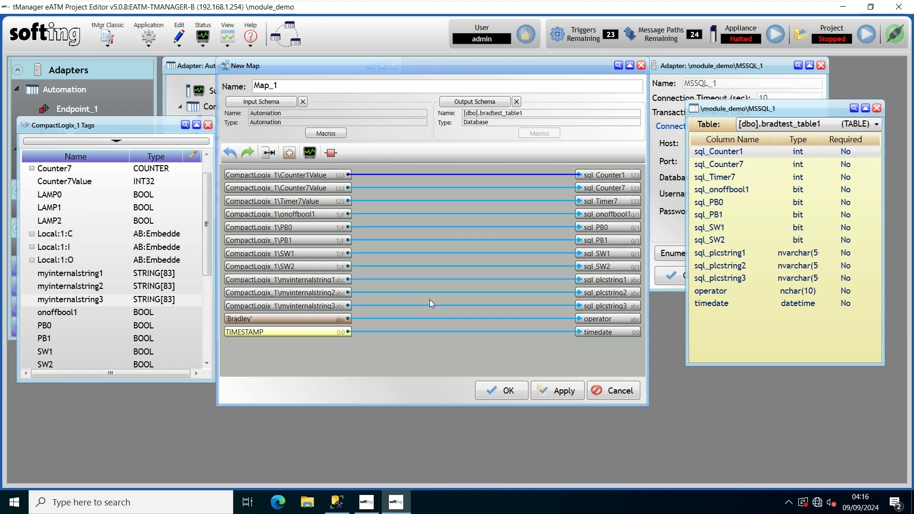
click(508, 391)
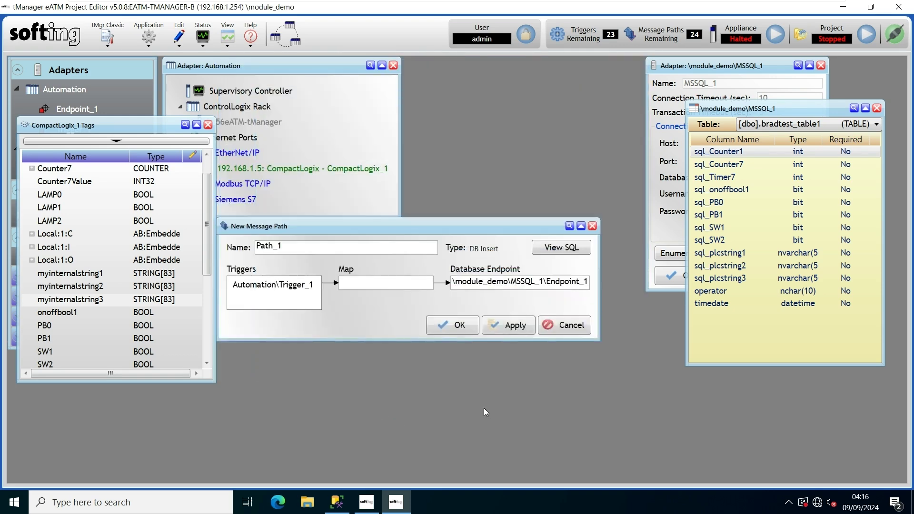
- Assign Map_1 as the map of the DB Insert message path Path_1 and save the path
drag(138, 129, 215, 248)
drag(62, 215, 386, 283)
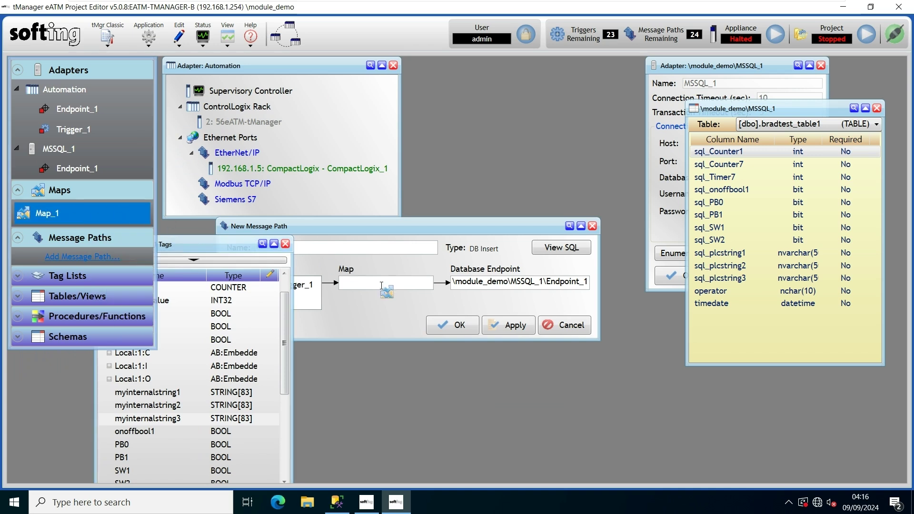
click(459, 325)
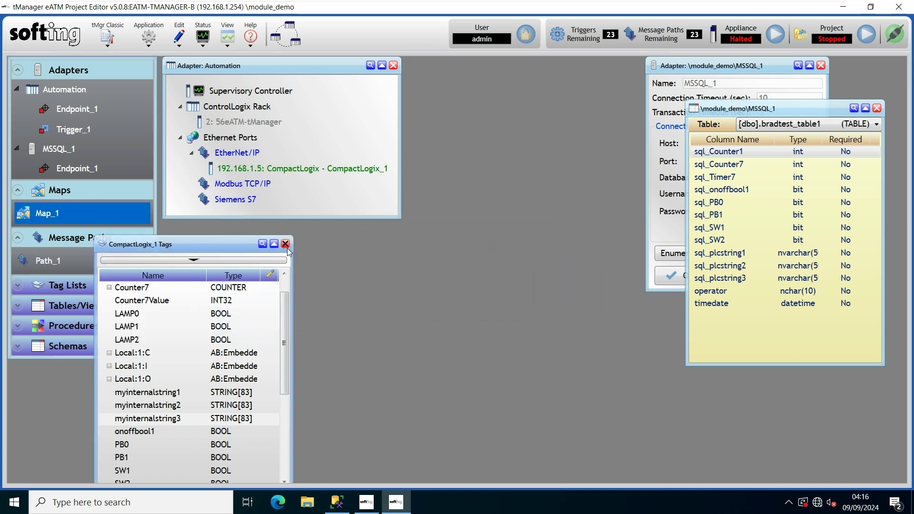
- Close the CompactLogix_1 tags, [dbo].bradtest_table1 table and MSSQL_1 adapter windows
click(285, 244)
click(877, 109)
click(820, 65)
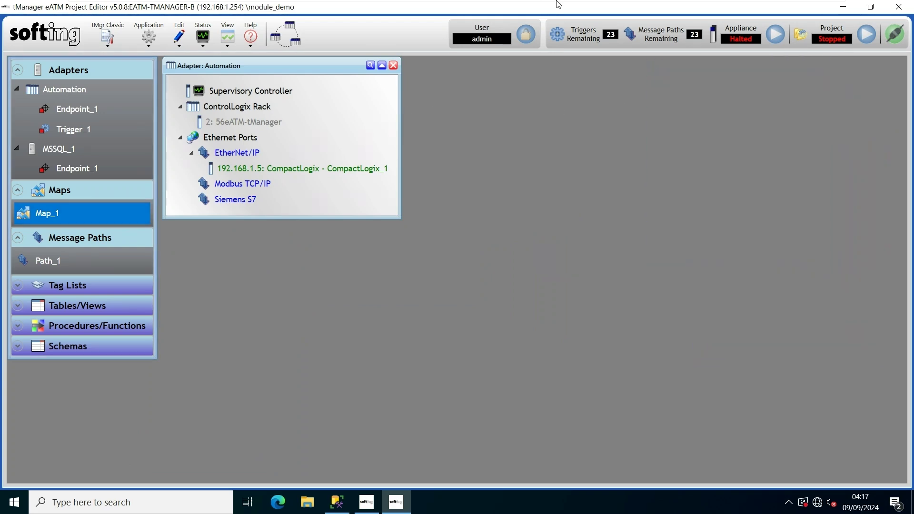